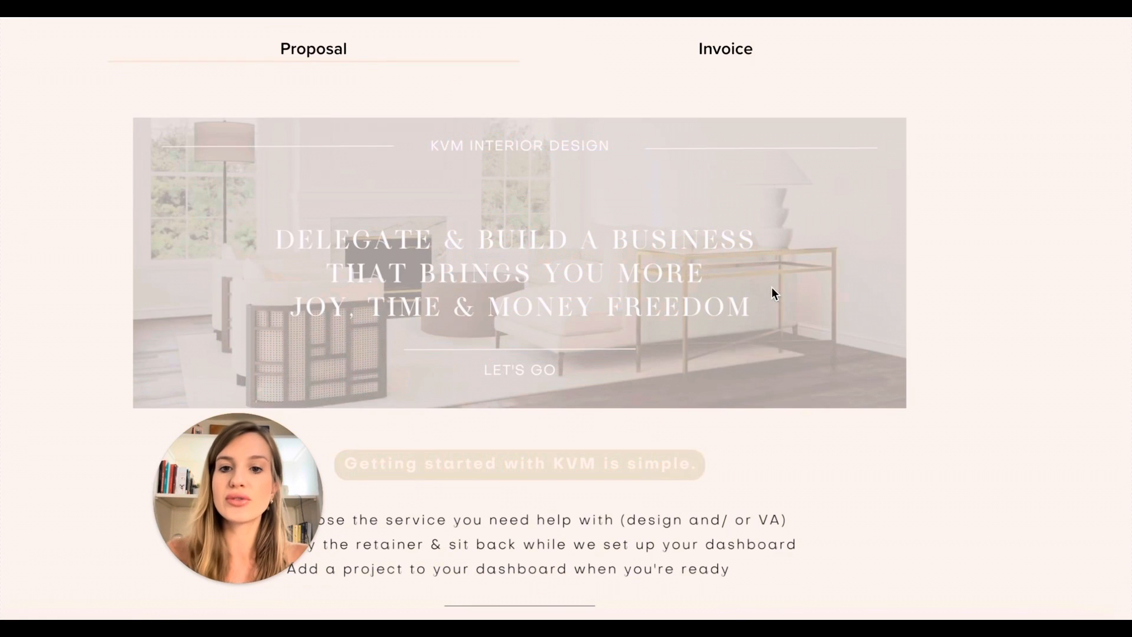
Look through the example link destinations: the proposal page, the outsourcing guide opt-in page and the Shop's digital products
scroll(771, 287, down, 10)
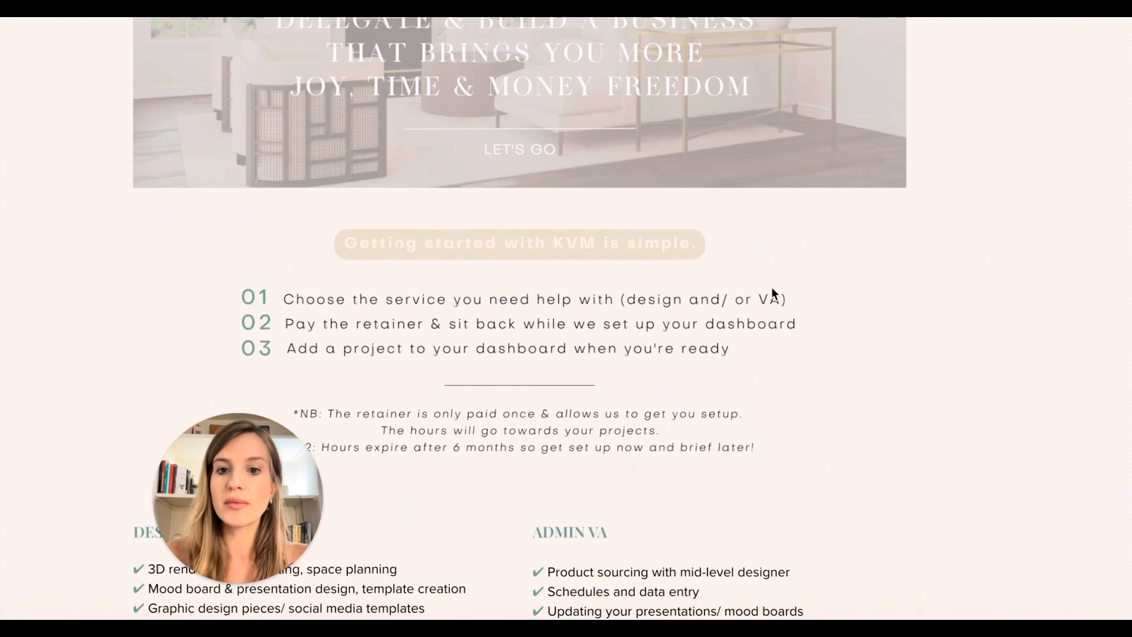
scroll(595, 277, down, 6)
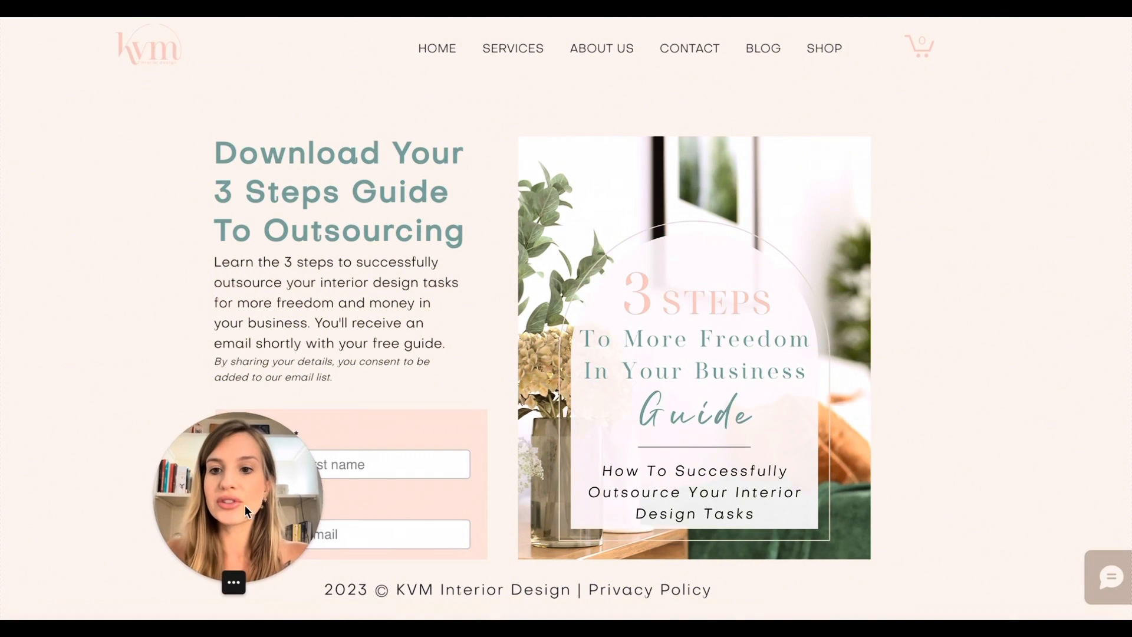
drag(246, 508, 150, 450)
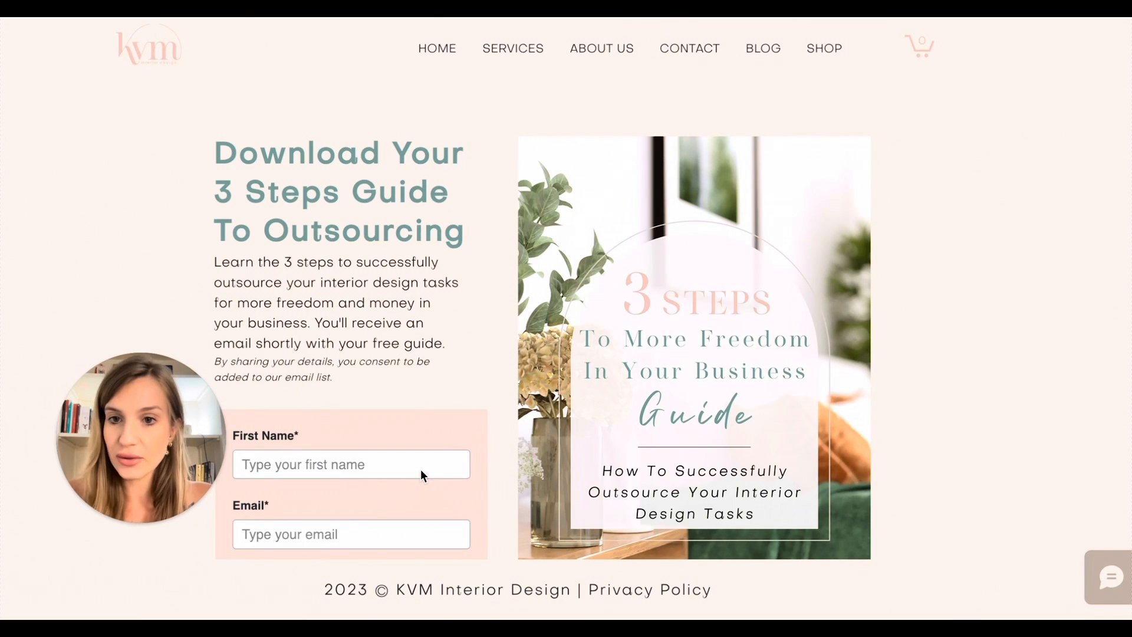
drag(143, 424, 245, 370)
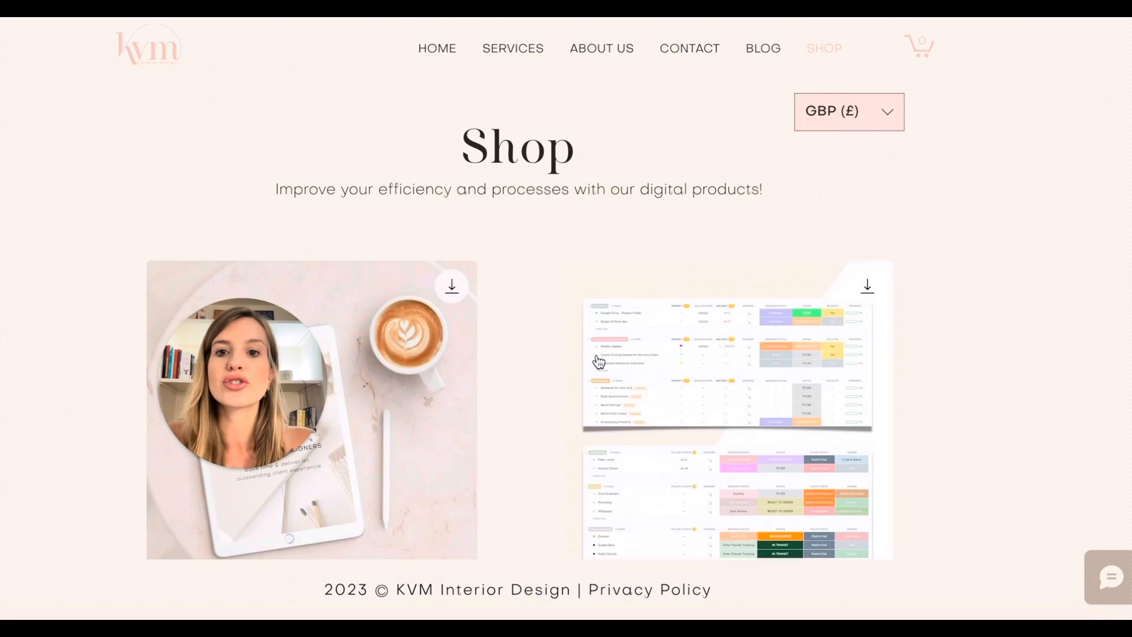
scroll(505, 305, down, 7)
scroll(505, 306, up, 7)
scroll(505, 307, down, 8)
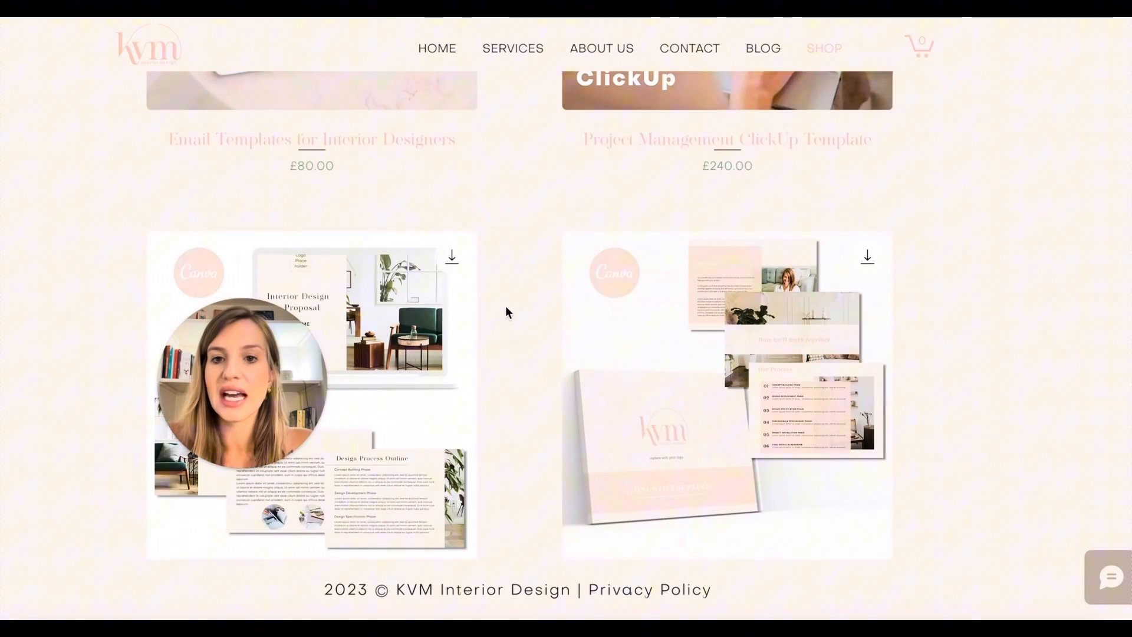
scroll(505, 307, down, 2)
scroll(504, 306, up, 10)
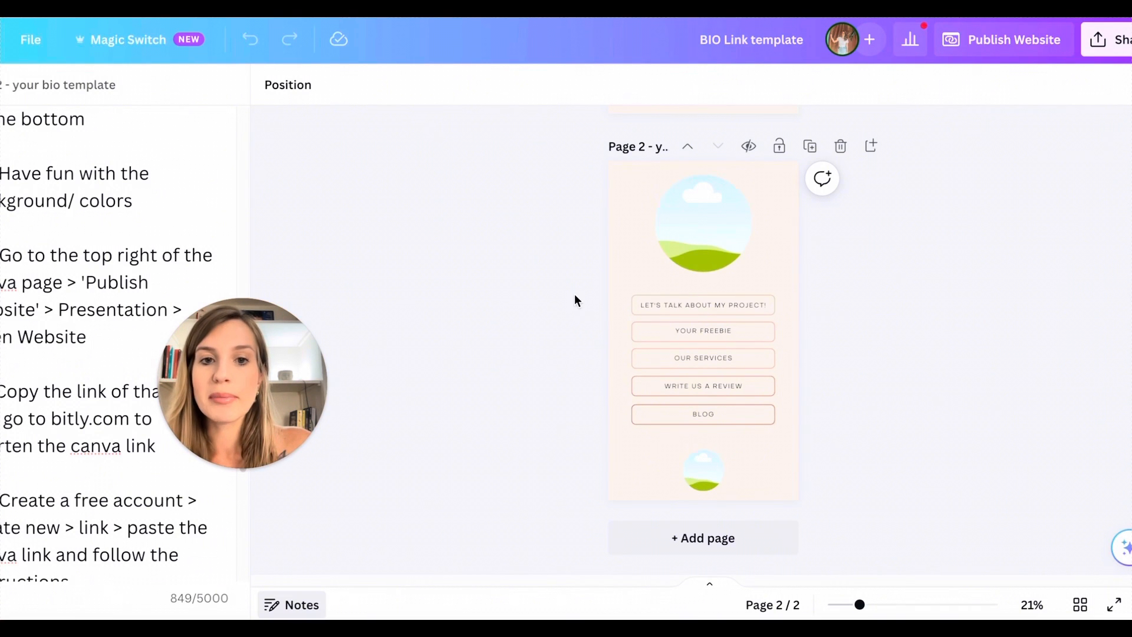
Examine page 2 of the BIO Link template in Canva: its instruction notes, the photo frames and the five title boxes
scroll(879, 465, up, 4)
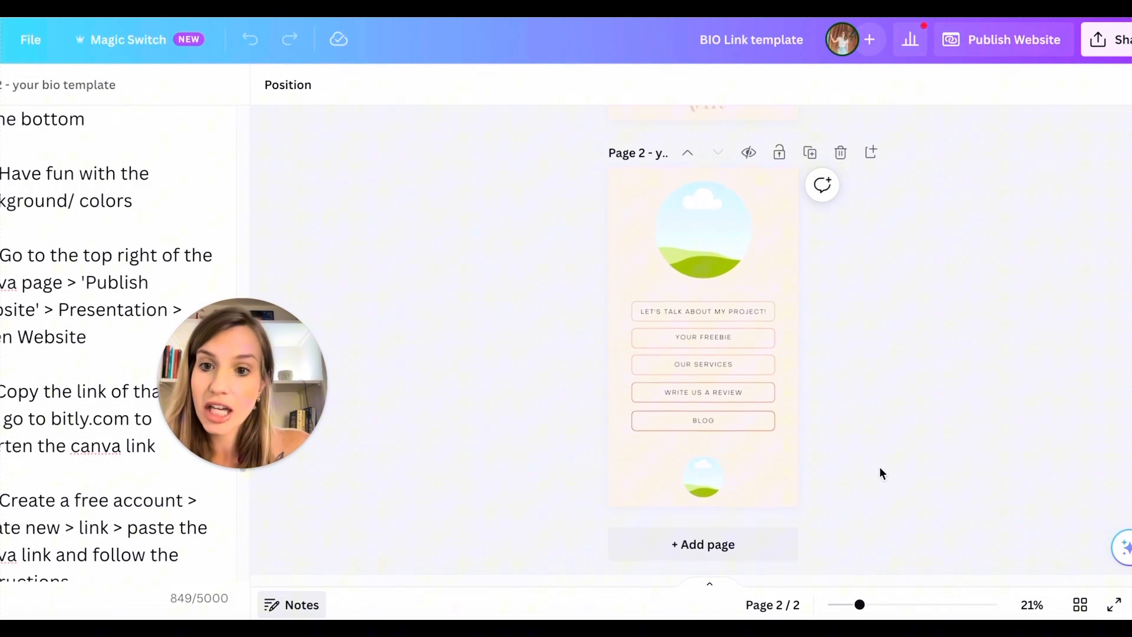
scroll(879, 471, down, 4)
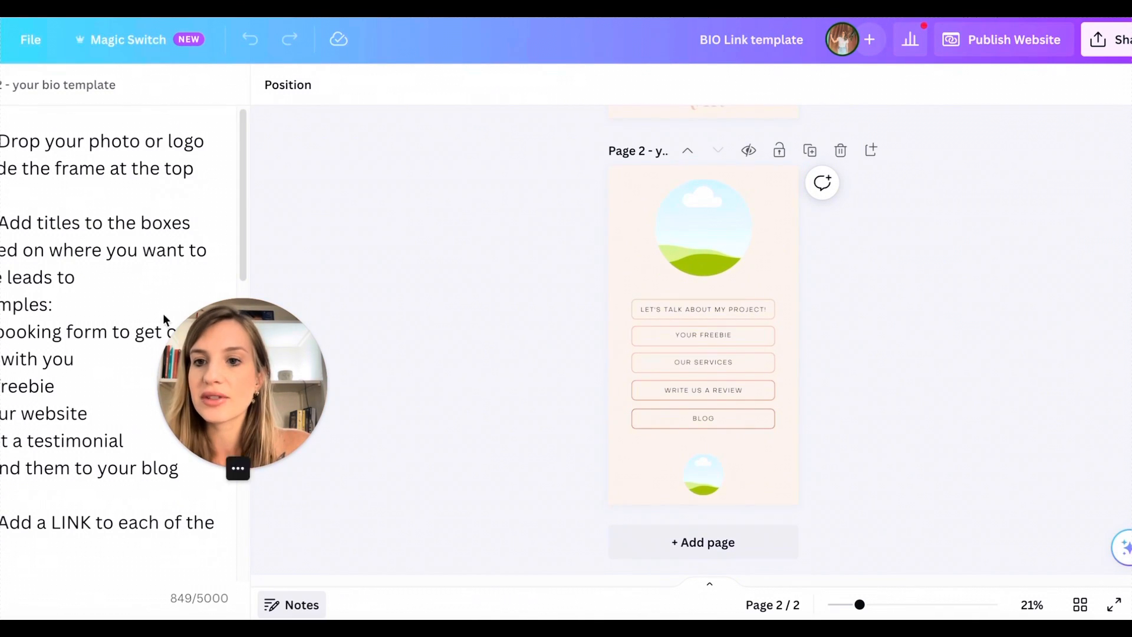
drag(0, 201, 43, 202)
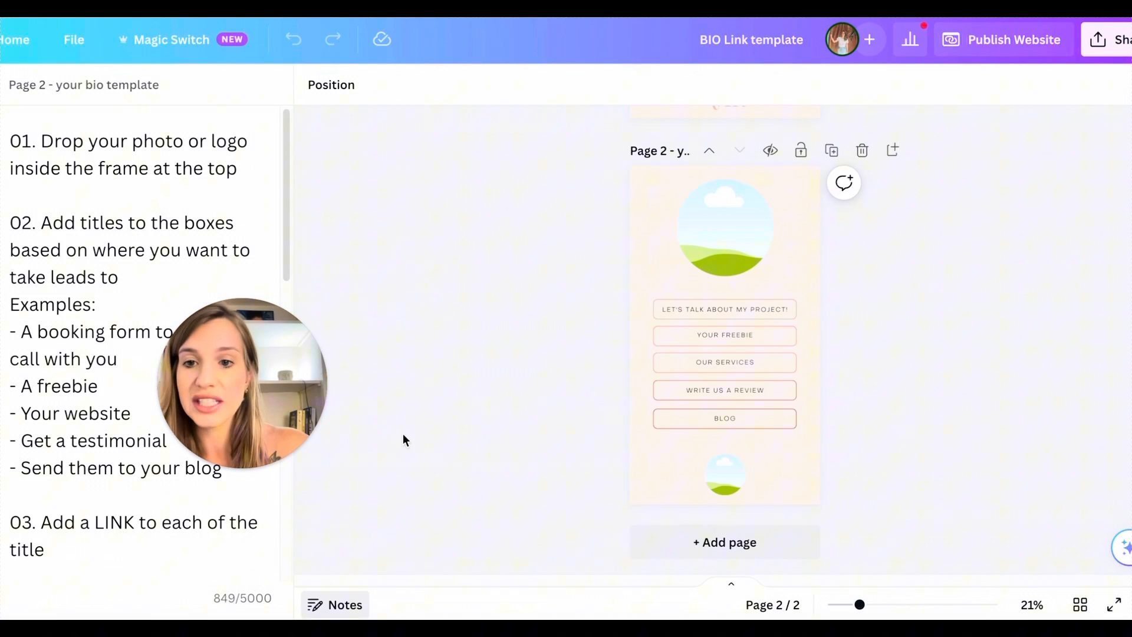
drag(277, 420, 420, 458)
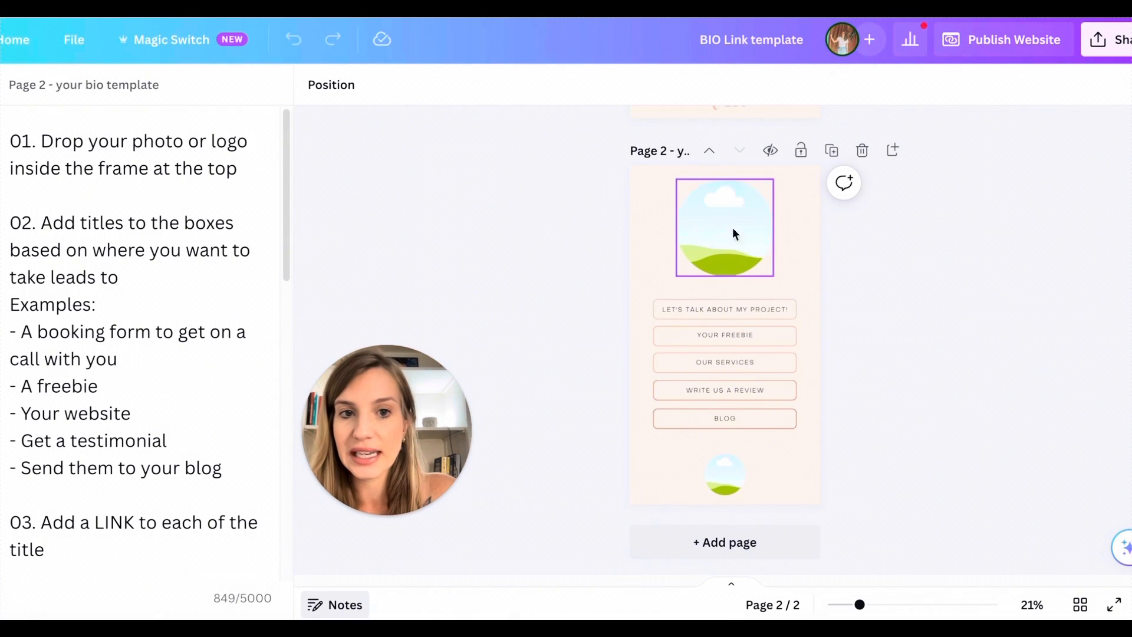
click(728, 206)
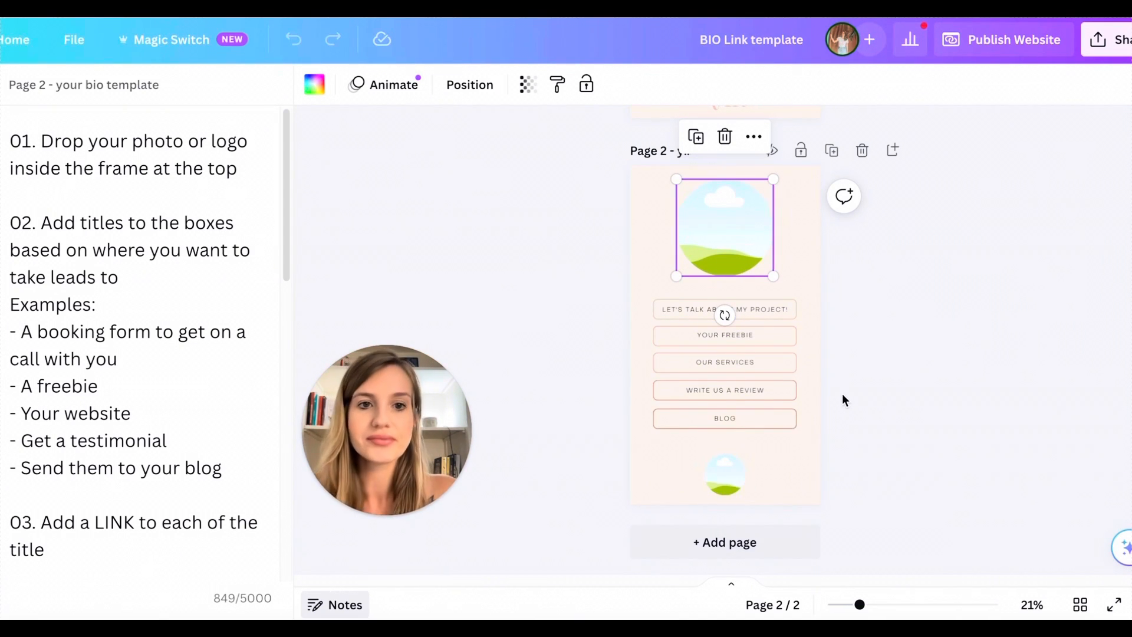
key(ctrl+plus)
key(ctrl+plus)
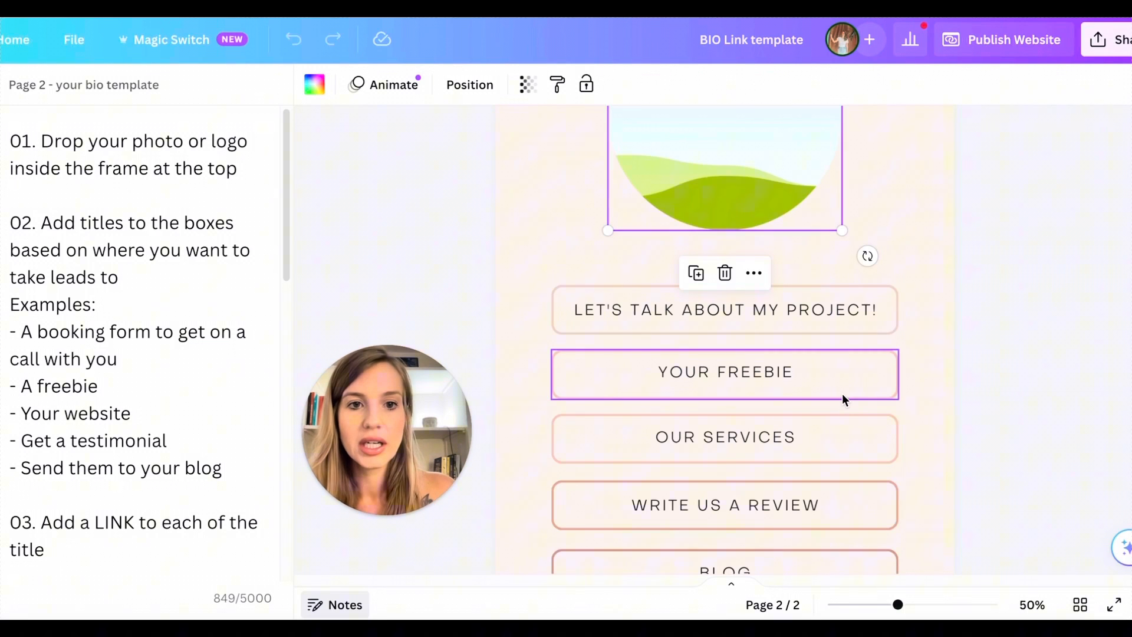
scroll(842, 394, down, 3)
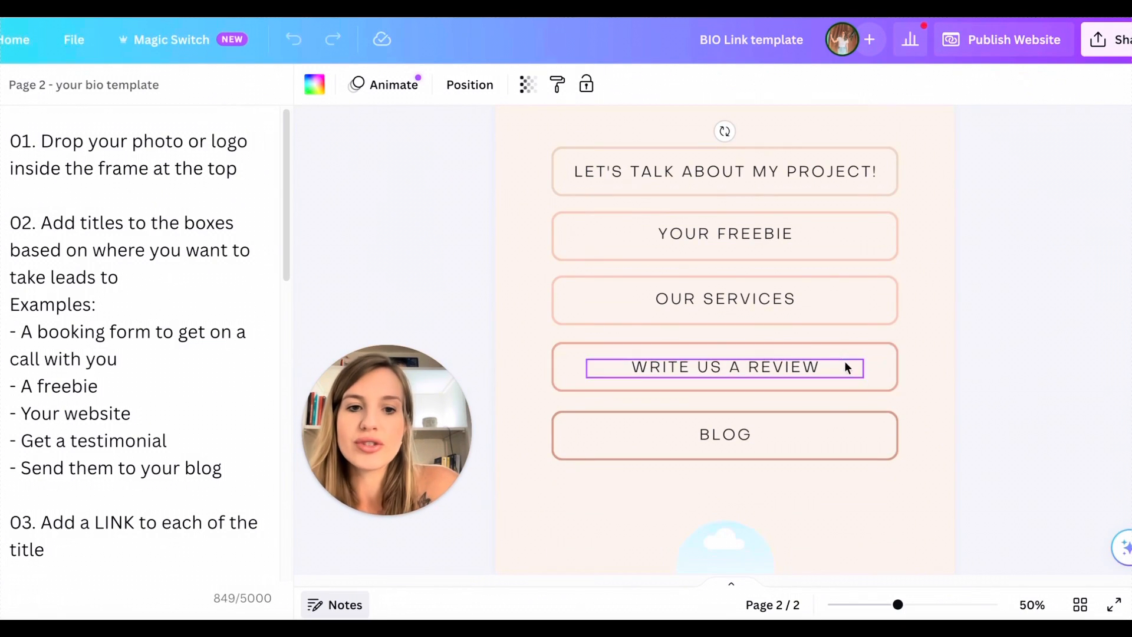
scroll(882, 412, up, 2)
click(675, 254)
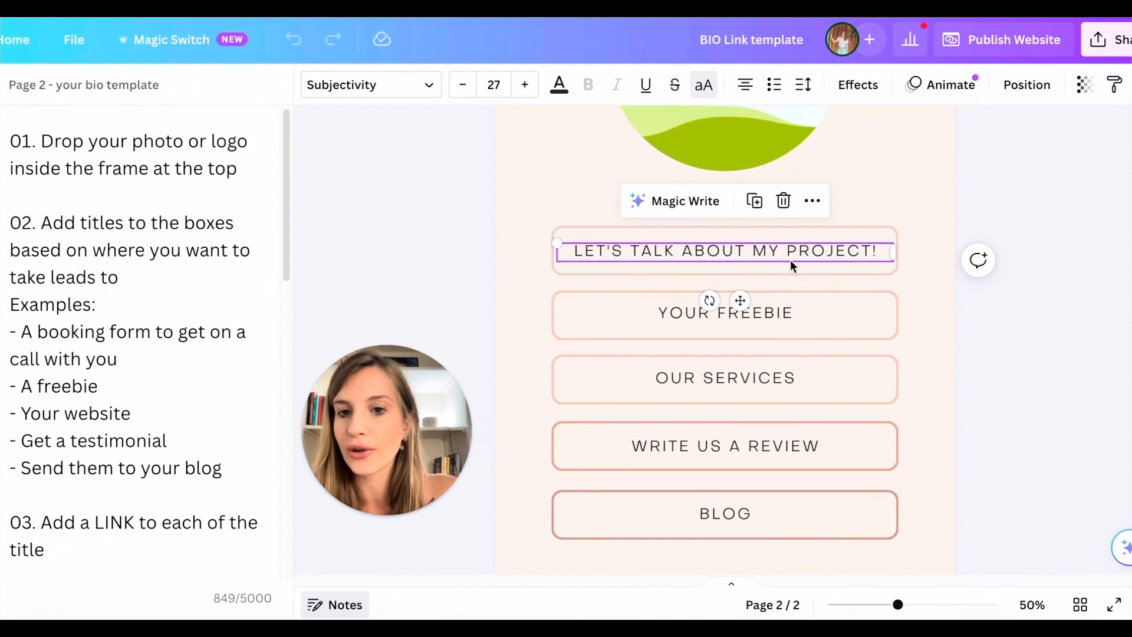
click(938, 338)
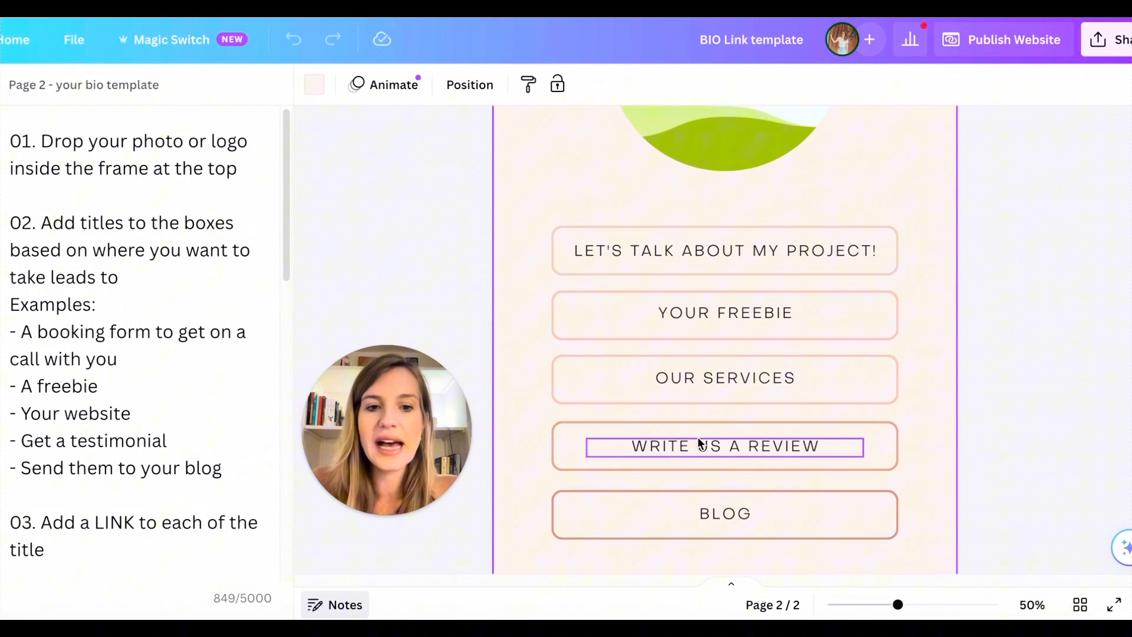
scroll(698, 437, down, 2)
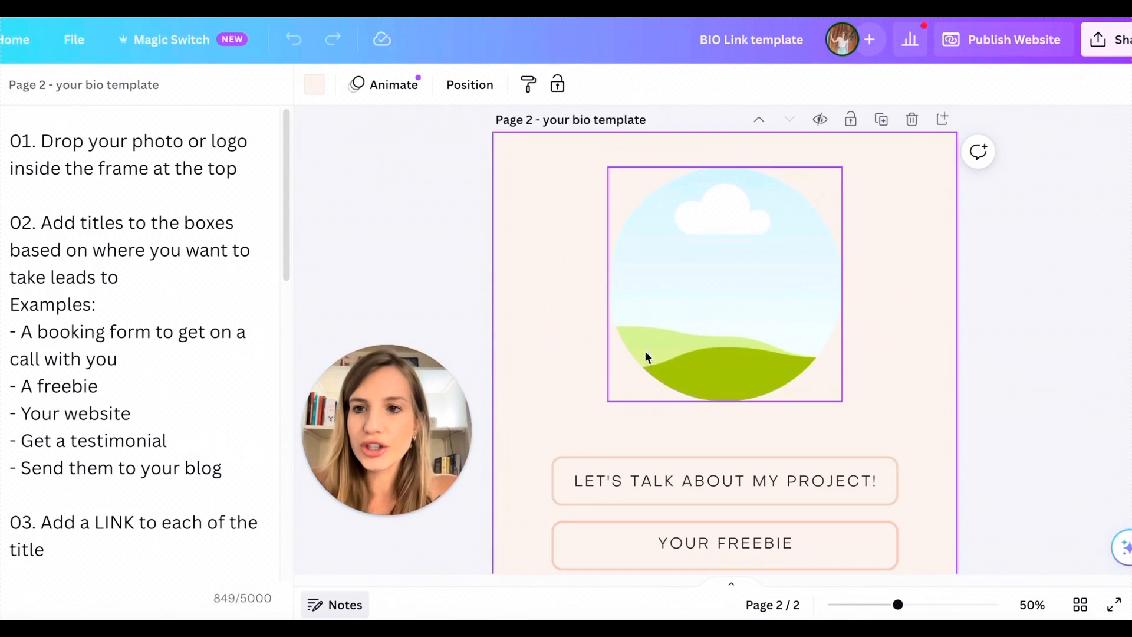
scroll(714, 298, down, 6)
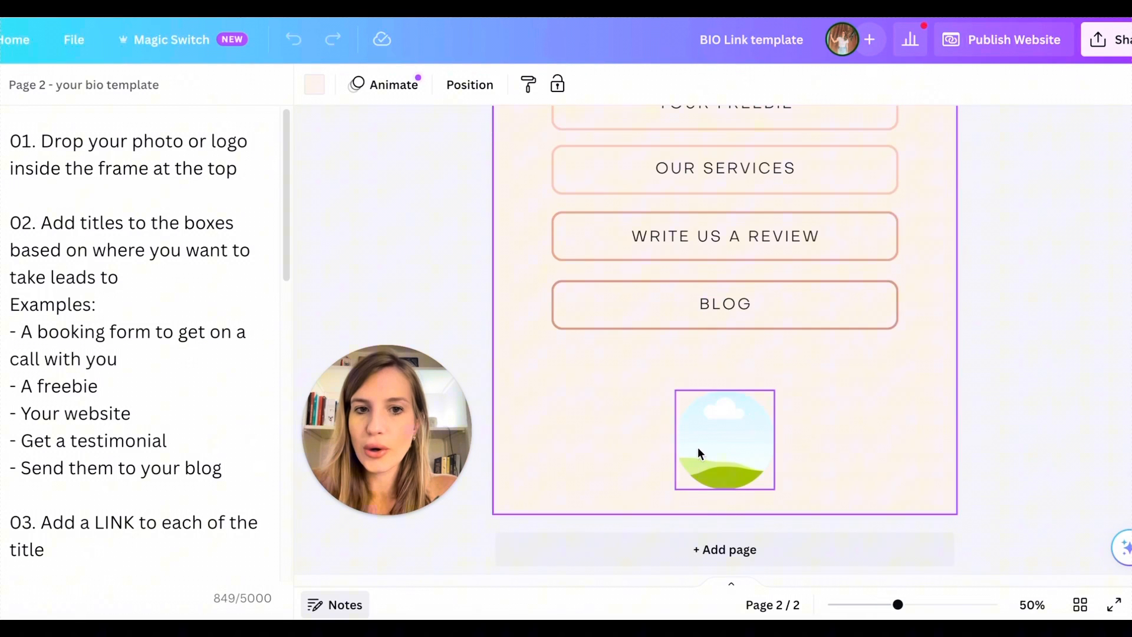
scroll(696, 448, up, 4)
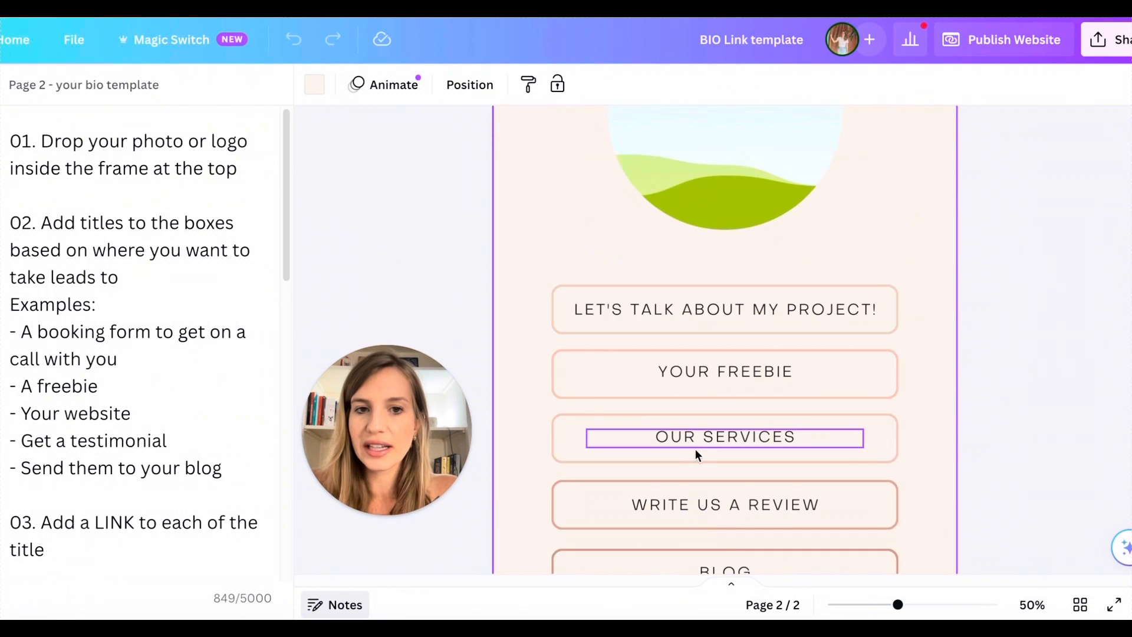
Link the "LET'S TALK ABOUT MY PROJECT!" text to the copied form URL and remove its underline
click(676, 312)
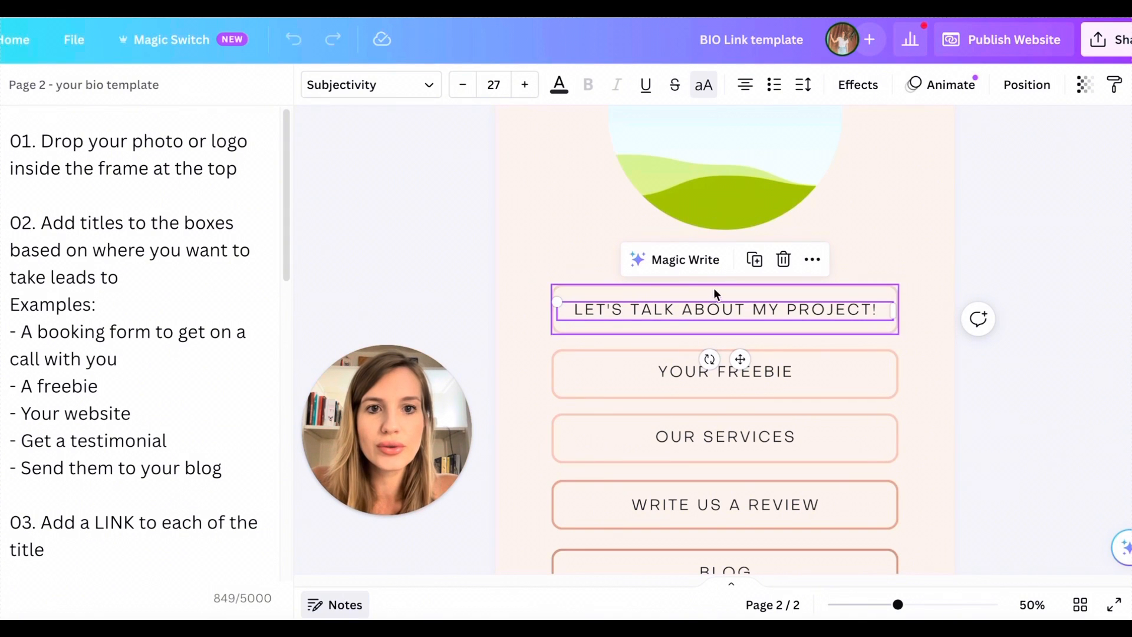
click(811, 260)
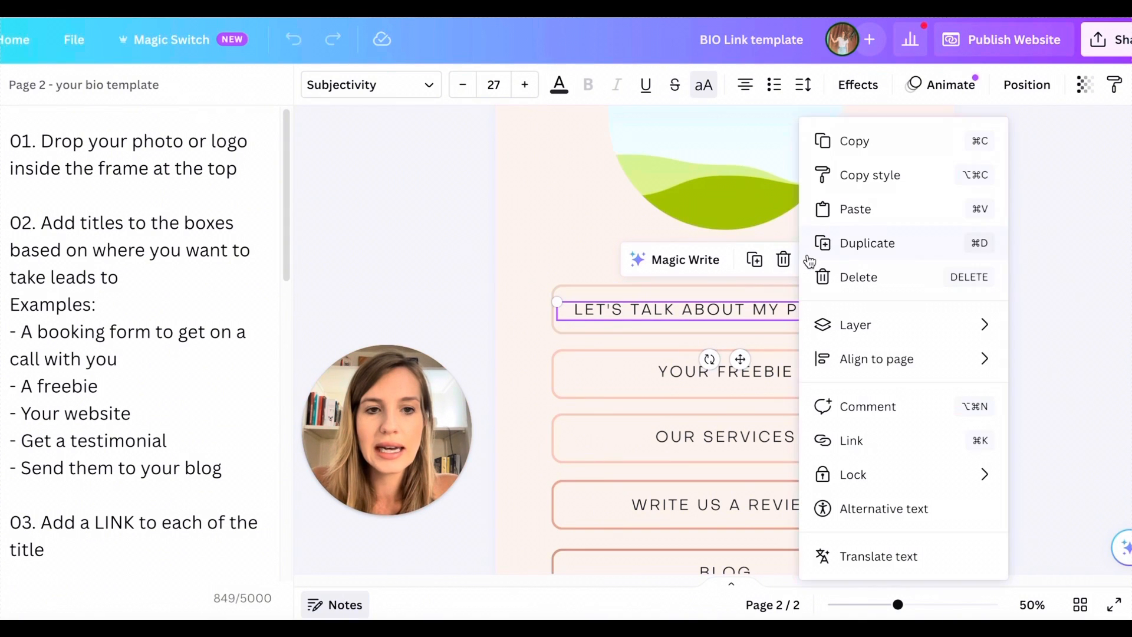
click(891, 442)
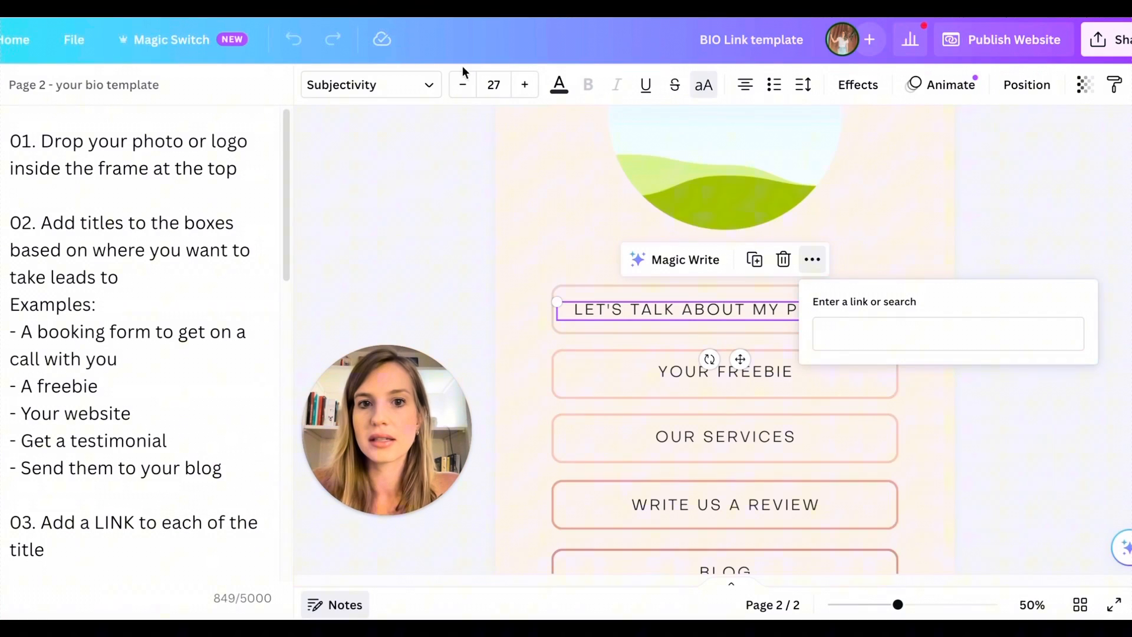
click(873, 327)
key(ctrl+v)
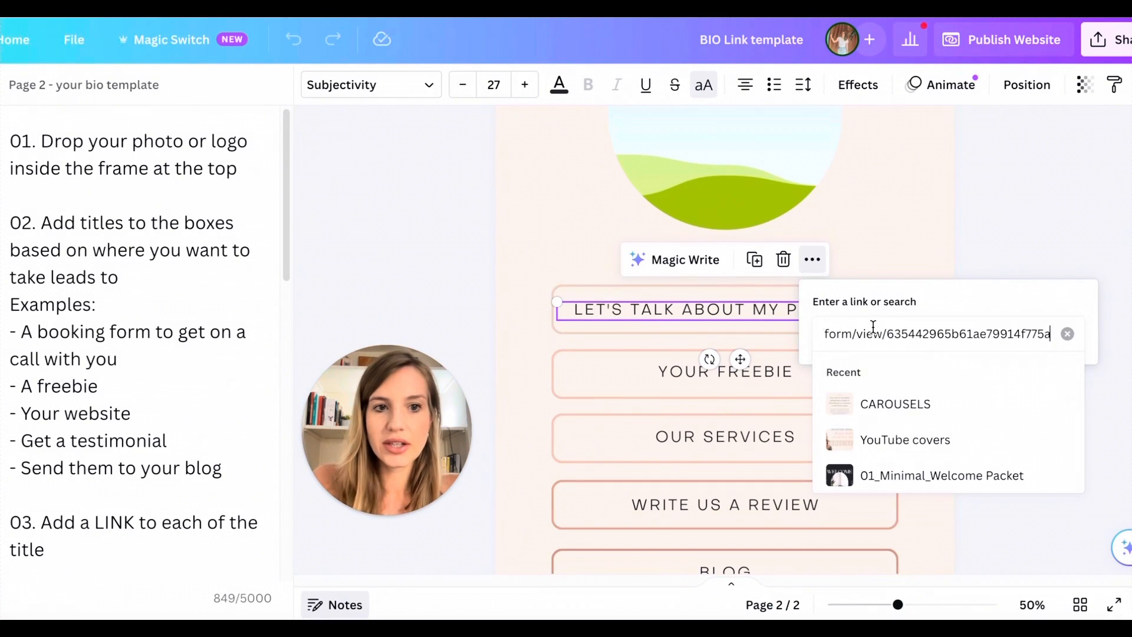
key(Return)
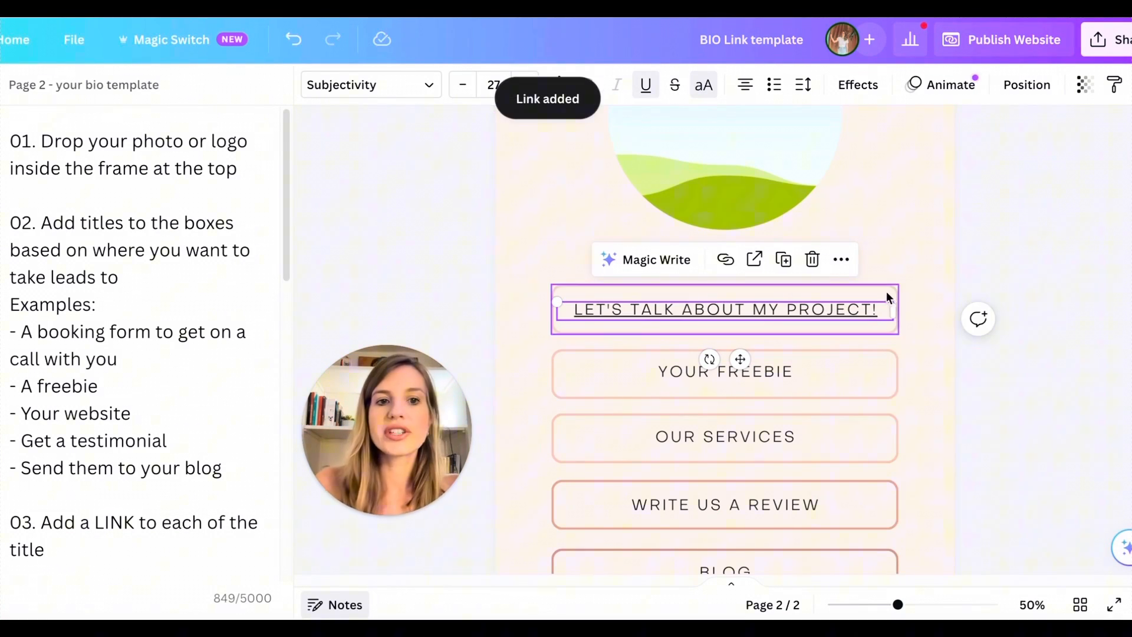
click(645, 85)
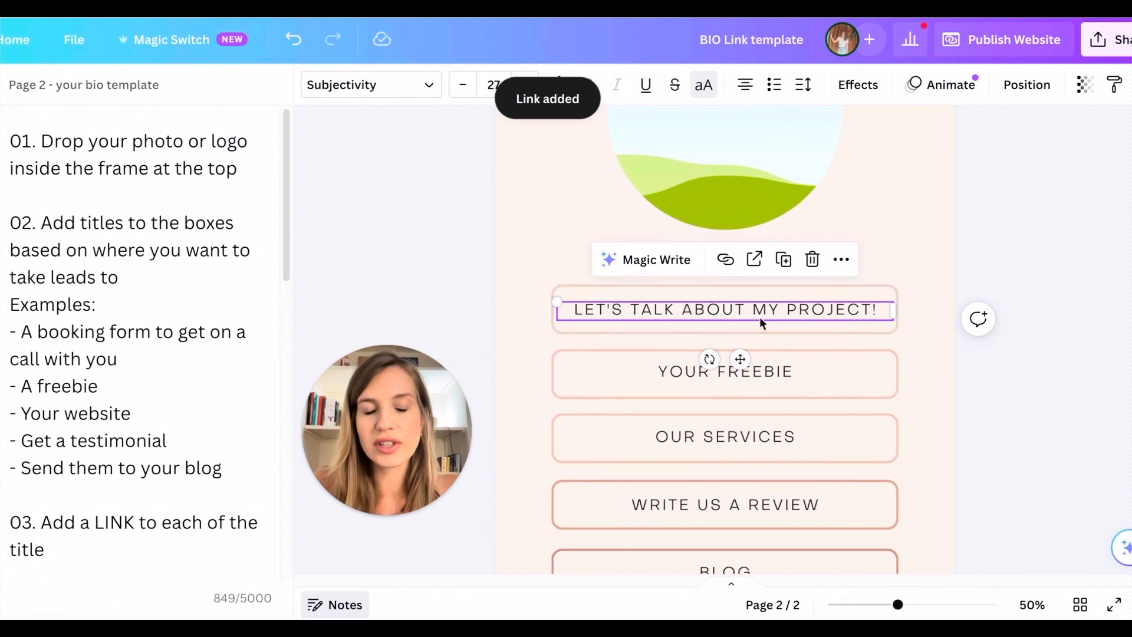
click(916, 285)
click(884, 293)
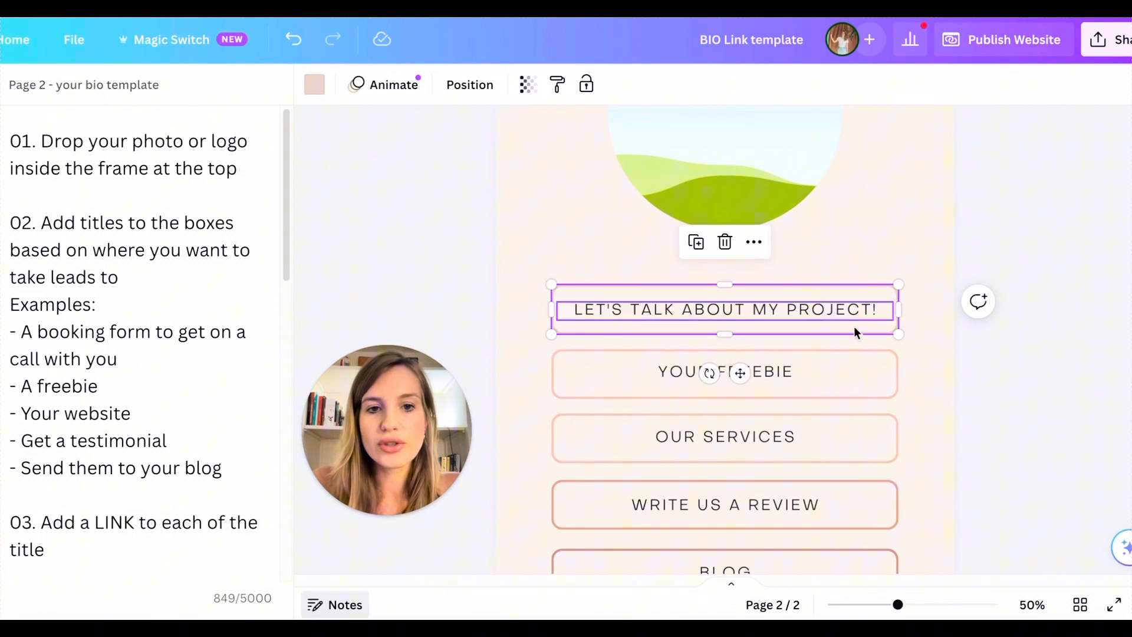
click(756, 244)
click(539, 277)
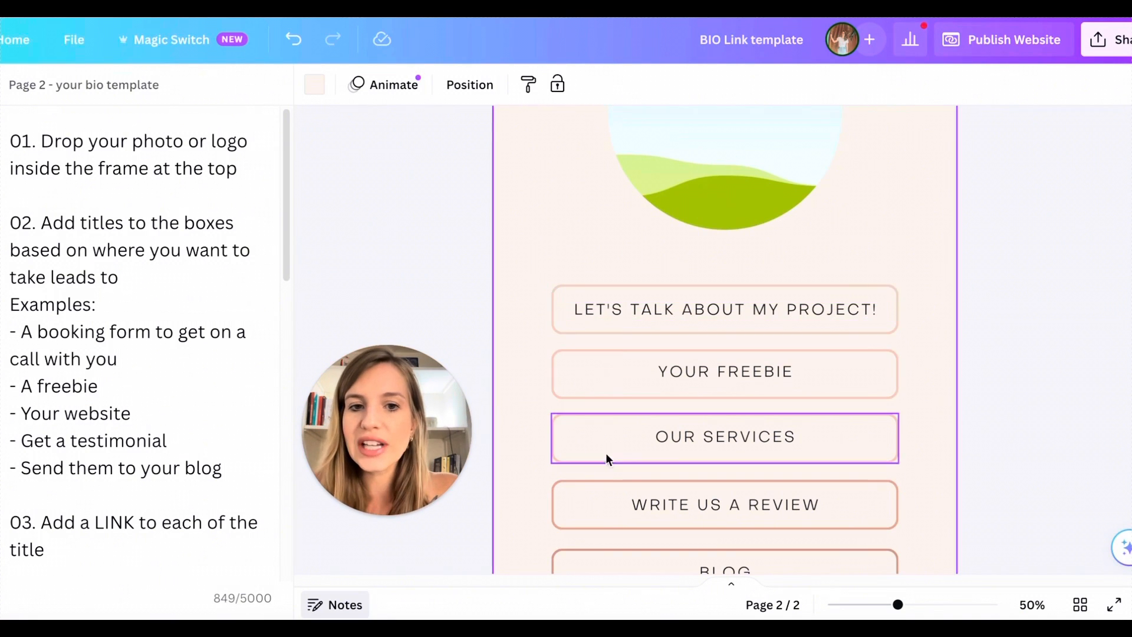
Examine the document, brand, default and custom colour options for the outline of the "LET'S TALK ABOUT MY PROJECT!" box
scroll(607, 458, down, 1)
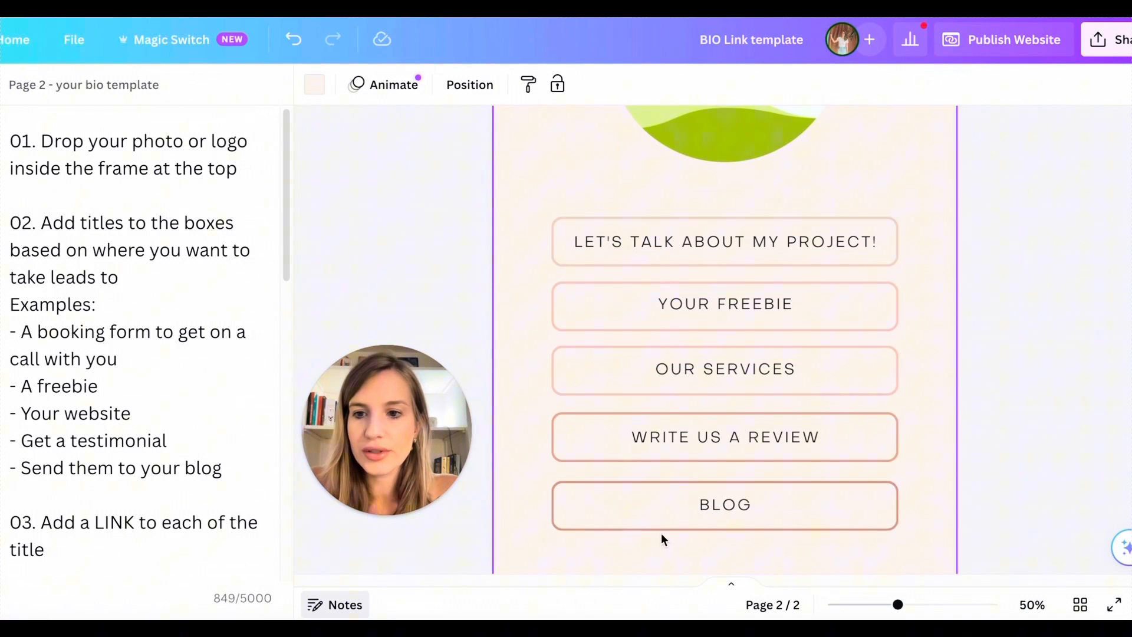
click(569, 217)
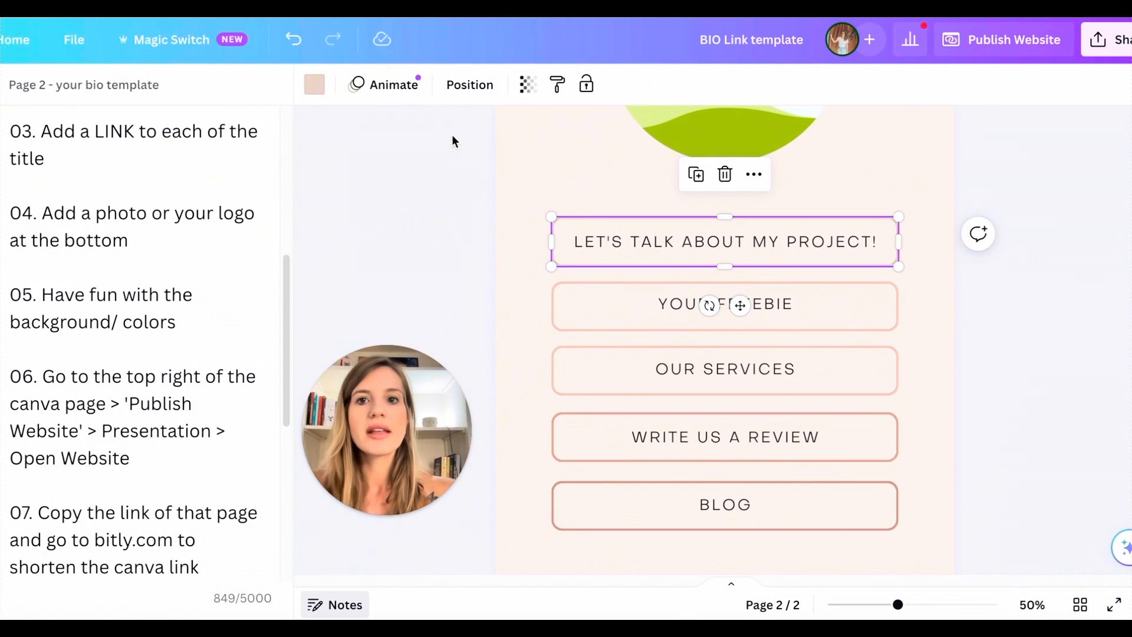
click(314, 85)
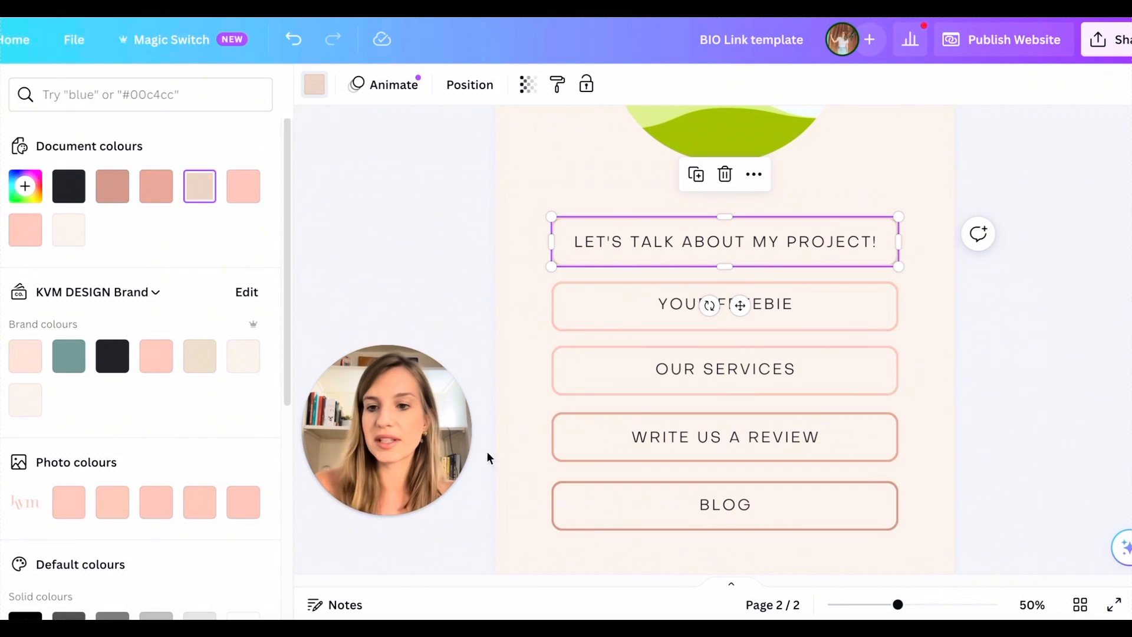
scroll(104, 440, down, 6)
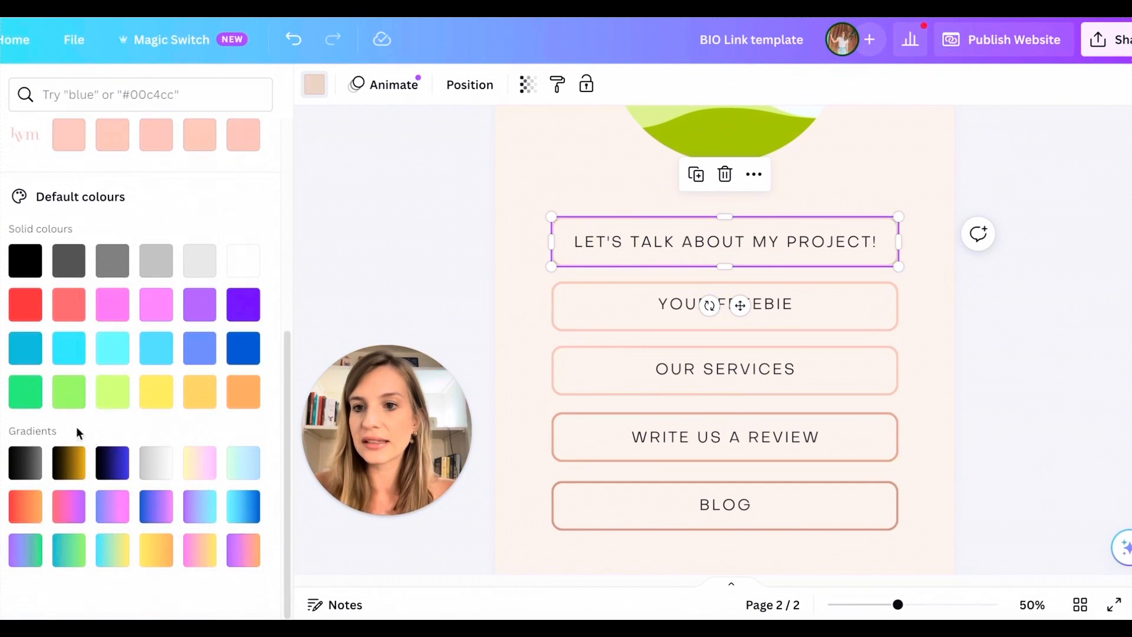
scroll(82, 433, up, 6)
click(22, 190)
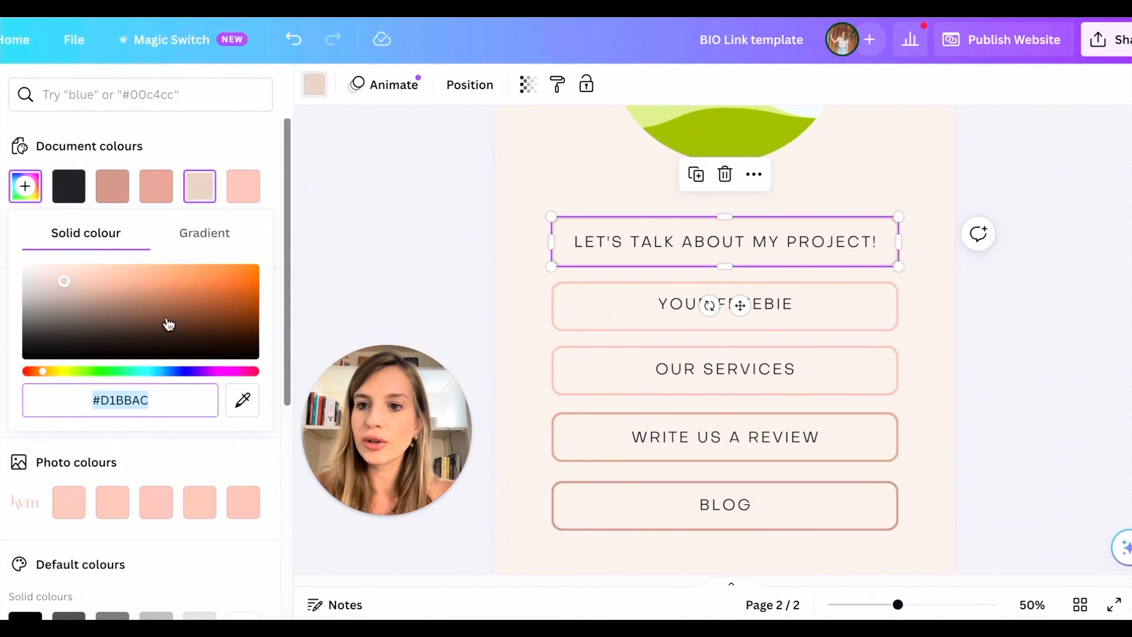
click(214, 140)
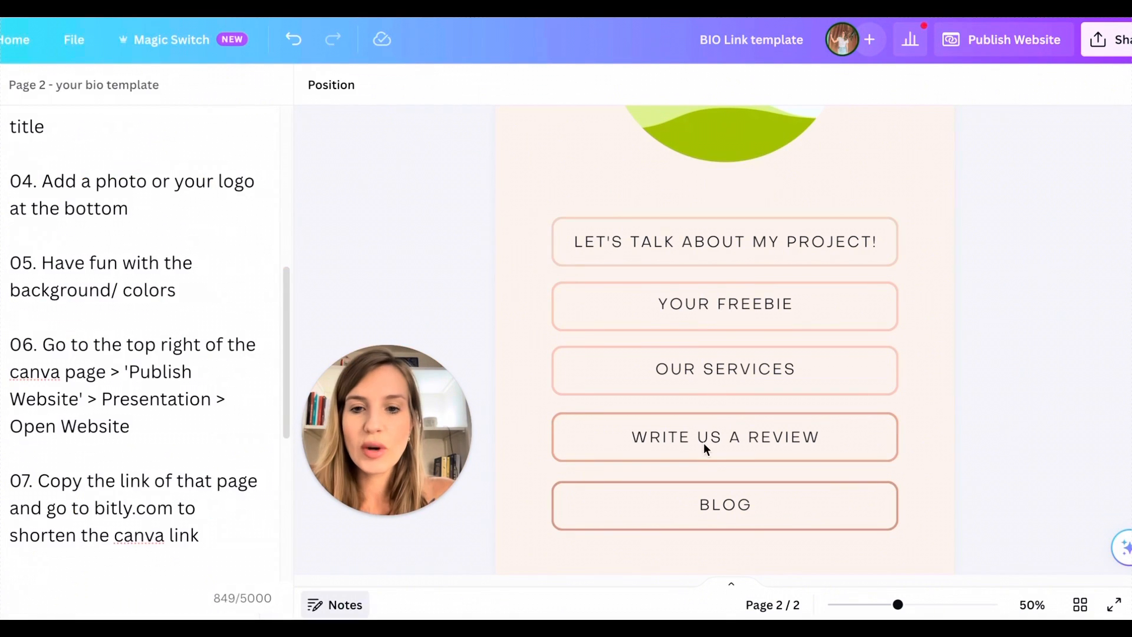
Publish the design as a website in the Presentation web style and open the site
click(1038, 41)
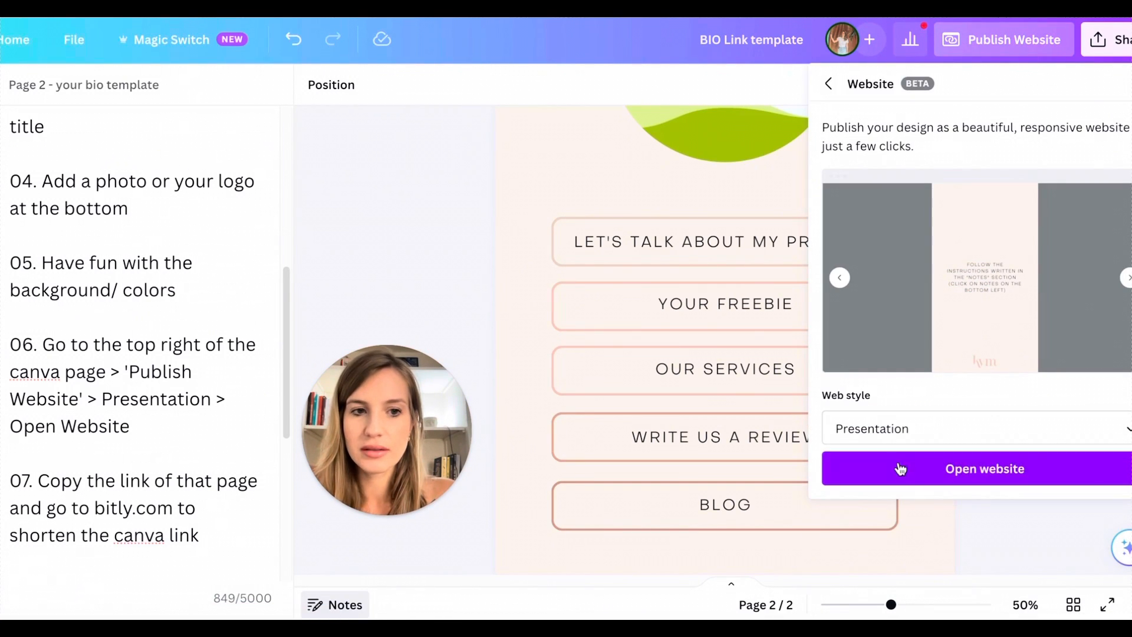
click(935, 470)
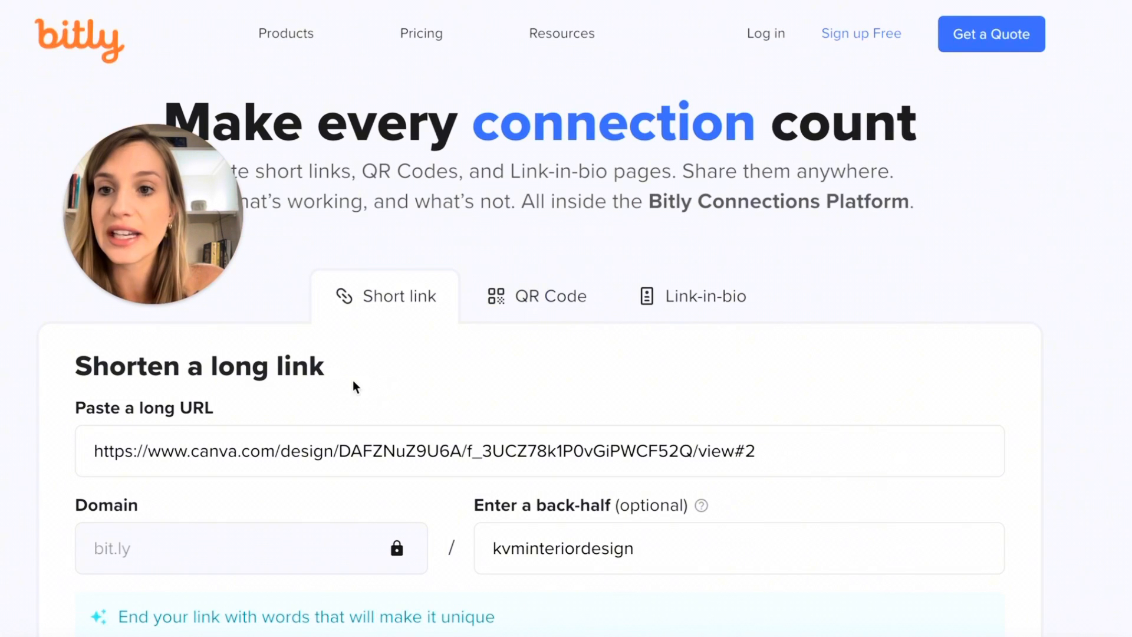
Request a Bitly short link for the Canva website URL with the back-half "kvminteriordesign", and open the existing bit.ly/KVMdesign link
scroll(260, 377, down, 1)
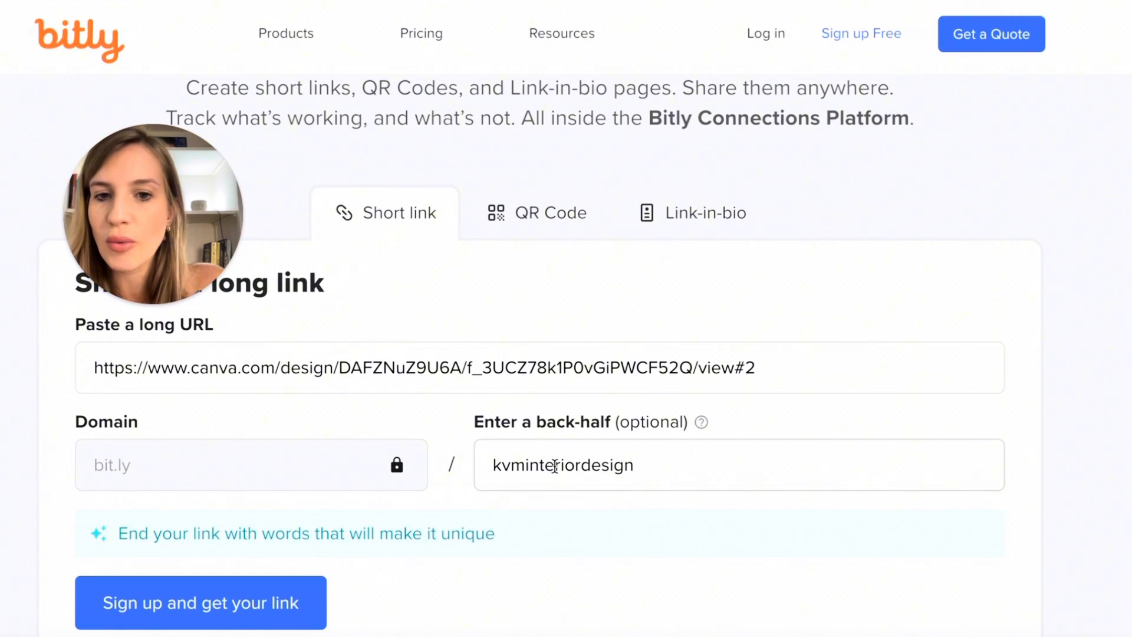
drag(658, 462, 490, 462)
scroll(609, 516, down, 1)
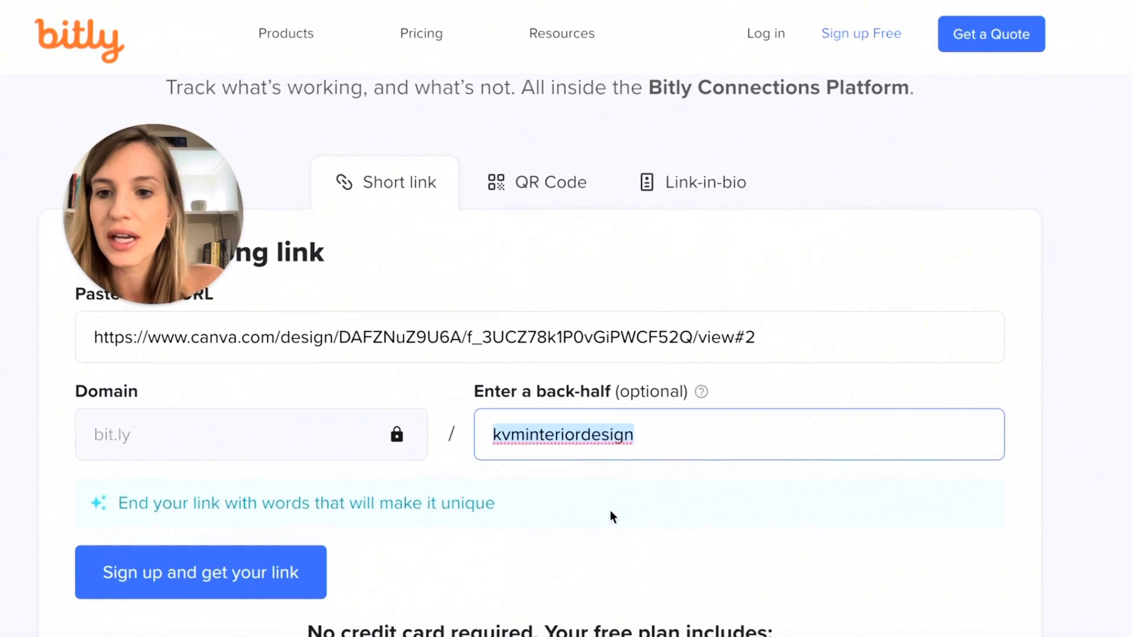
click(211, 569)
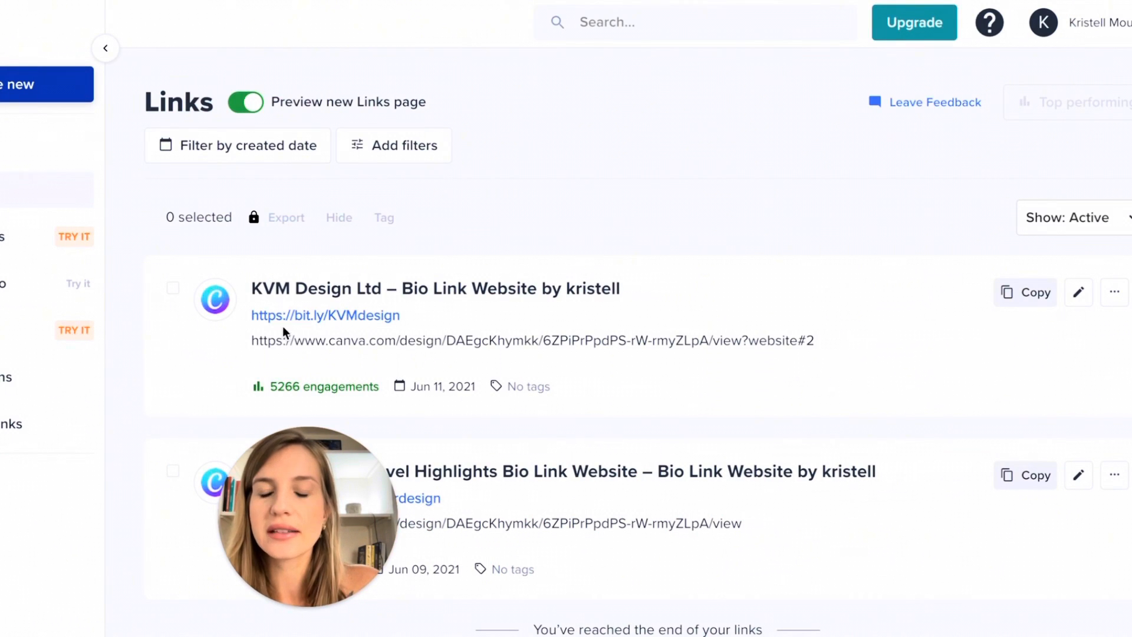
click(331, 315)
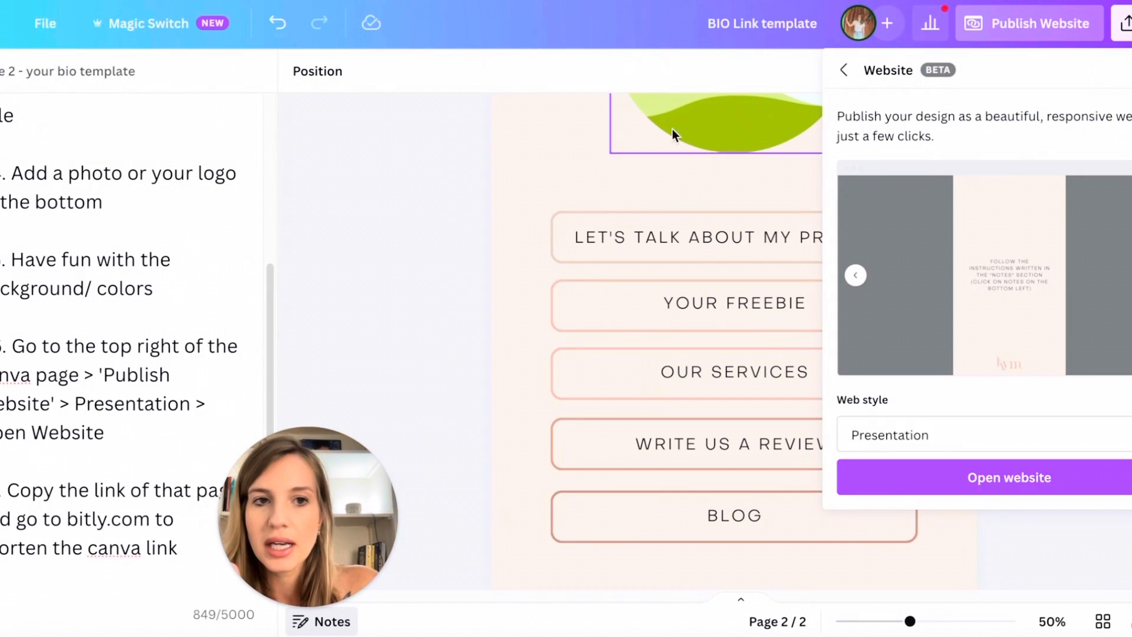
Back in Canva, close the website publishing options and review page 2's photo frames and title boxes from end to end
click(397, 184)
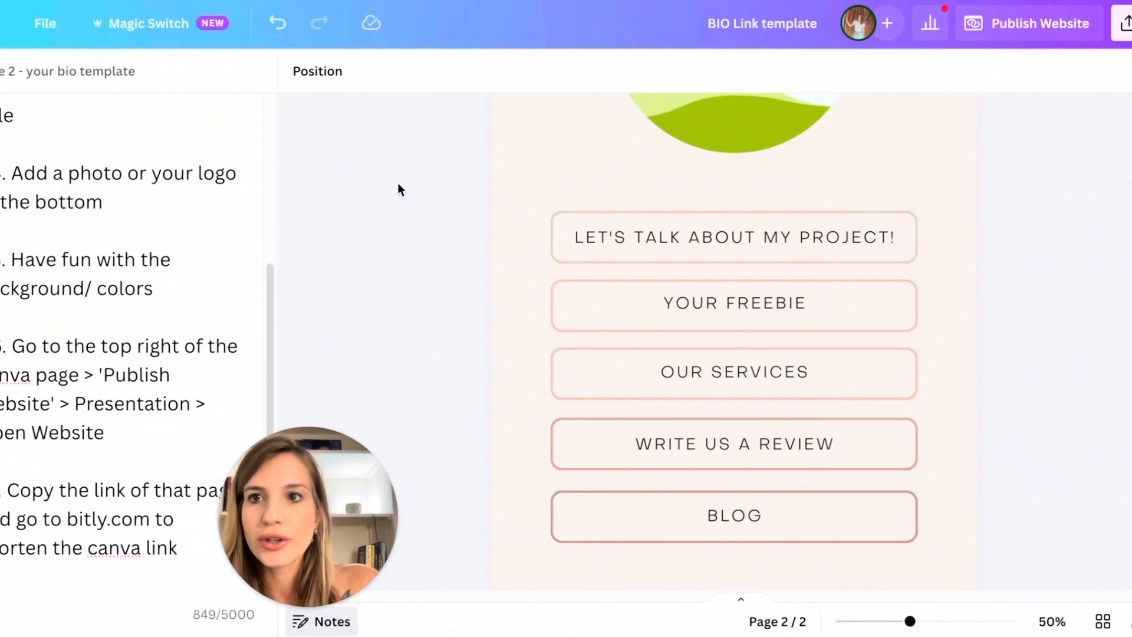
scroll(617, 387, up, 3)
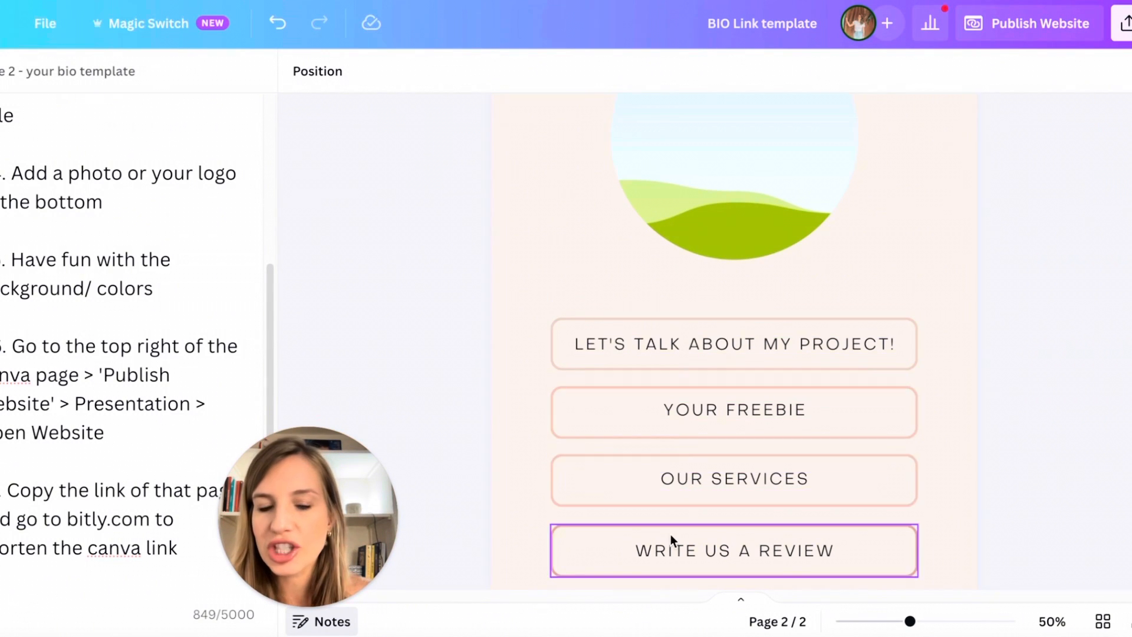
scroll(670, 533, down, 3)
scroll(670, 534, up, 5)
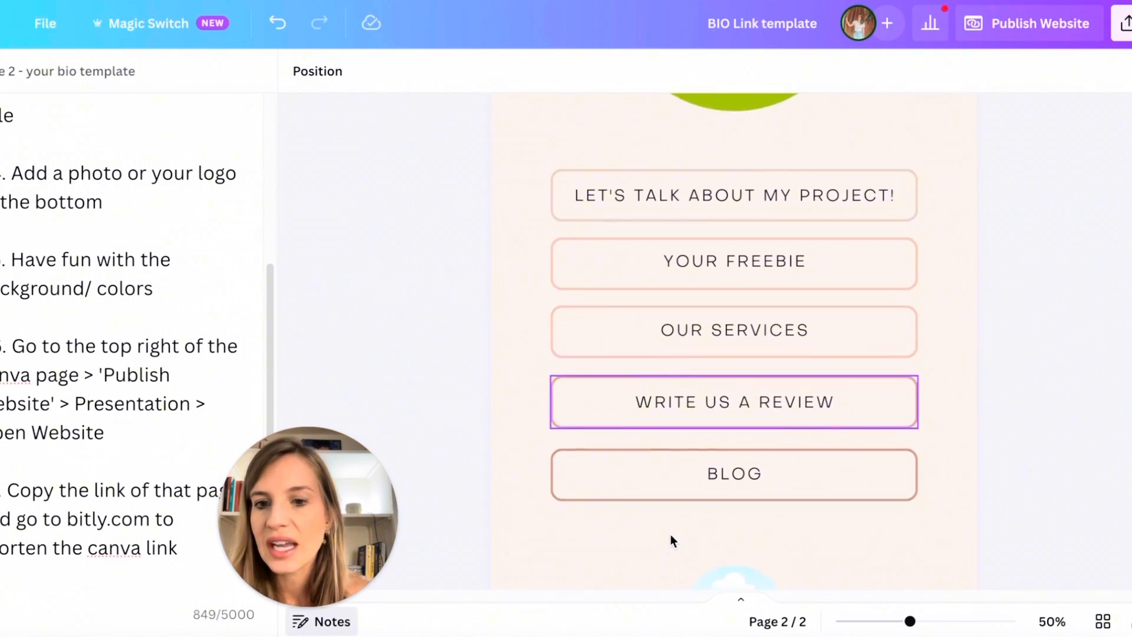
scroll(670, 534, up, 1)
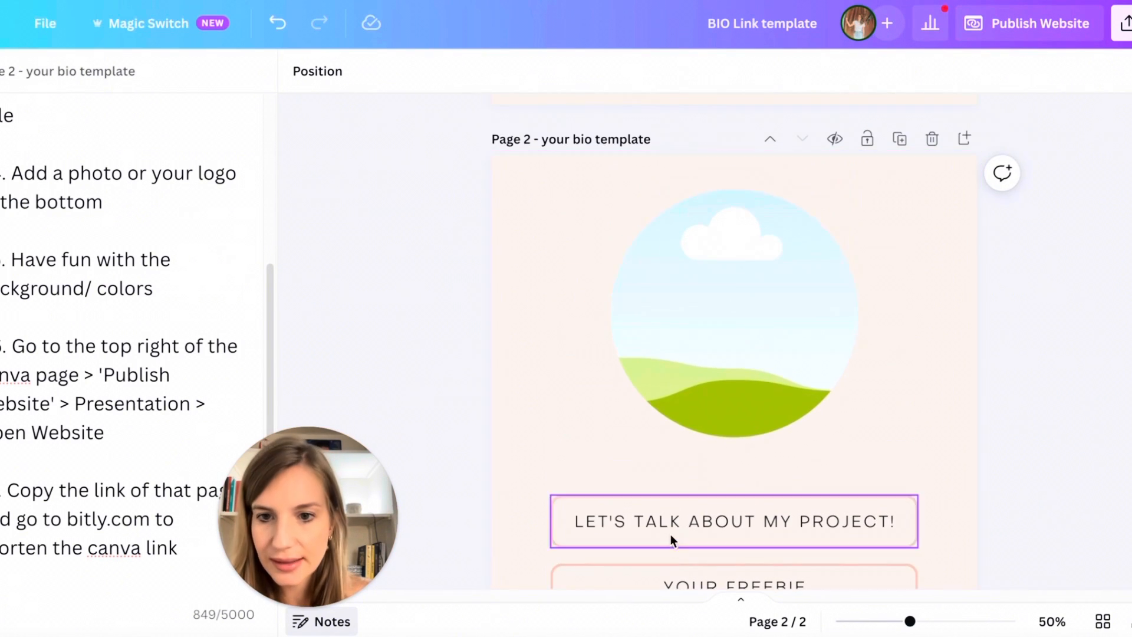